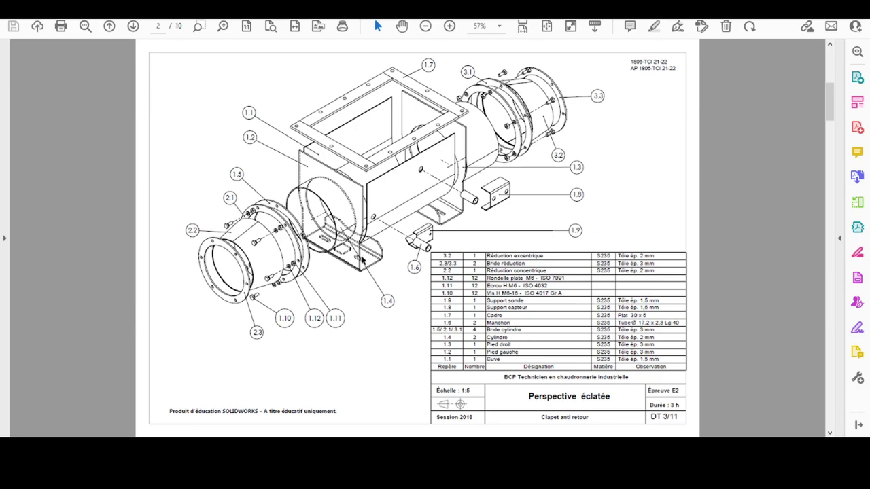
# Scroll the PDF to page 7 to show the Cylindre Rep. 1.4 drawing (Ø160, length 100).
pyautogui.scroll(-1, 378, 218)
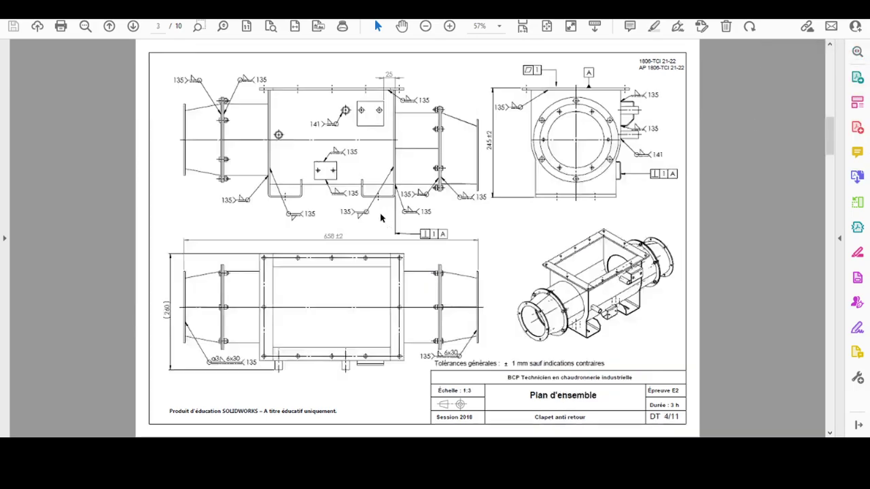
pyautogui.scroll(-1, 380, 218)
pyautogui.scroll(-1, 381, 218)
pyautogui.scroll(-1, 381, 217)
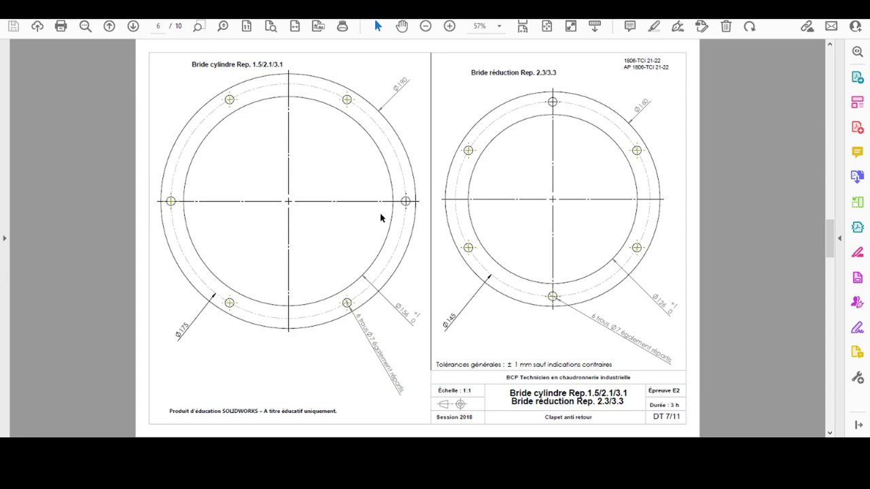
pyautogui.scroll(-1, 380, 218)
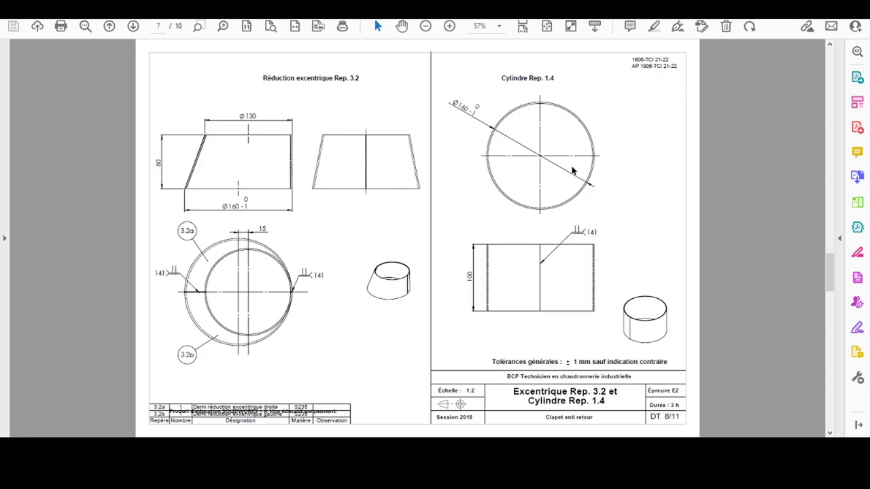
pyautogui.scroll(2, 473, 312)
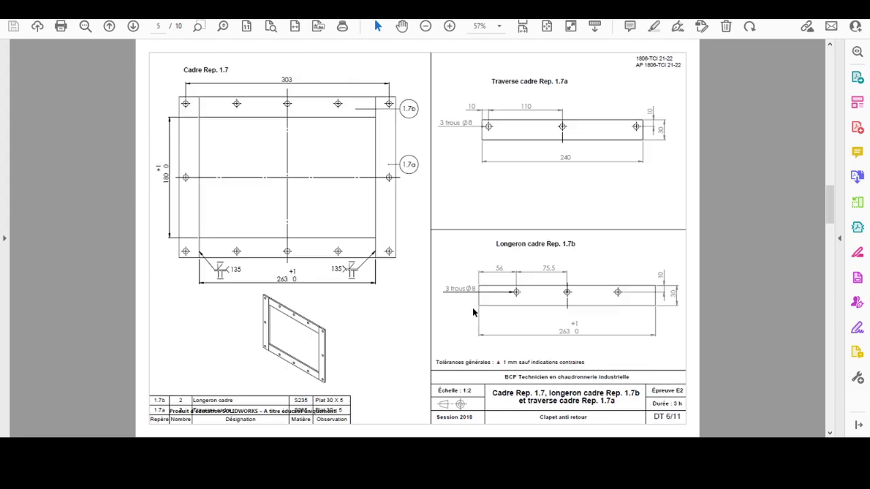
pyautogui.scroll(1, 473, 309)
pyautogui.scroll(2, 473, 308)
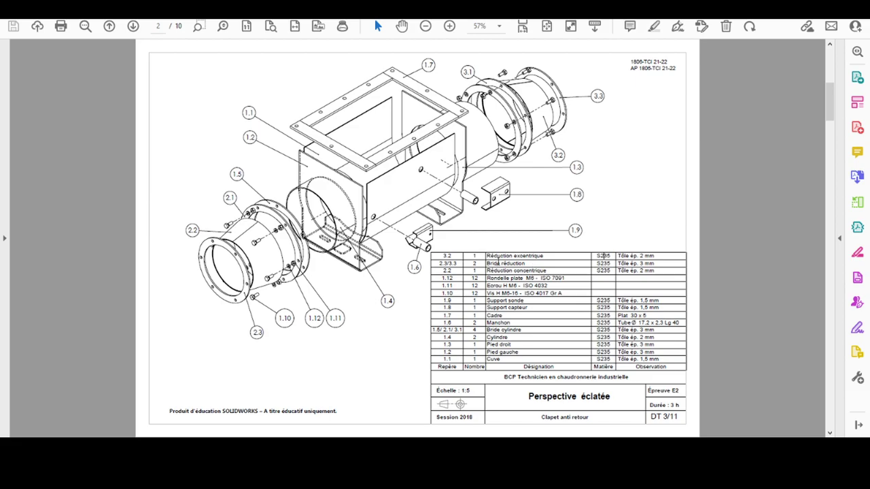
pyautogui.scroll(-2, 496, 265)
pyautogui.scroll(-2, 489, 269)
pyautogui.scroll(-1, 487, 271)
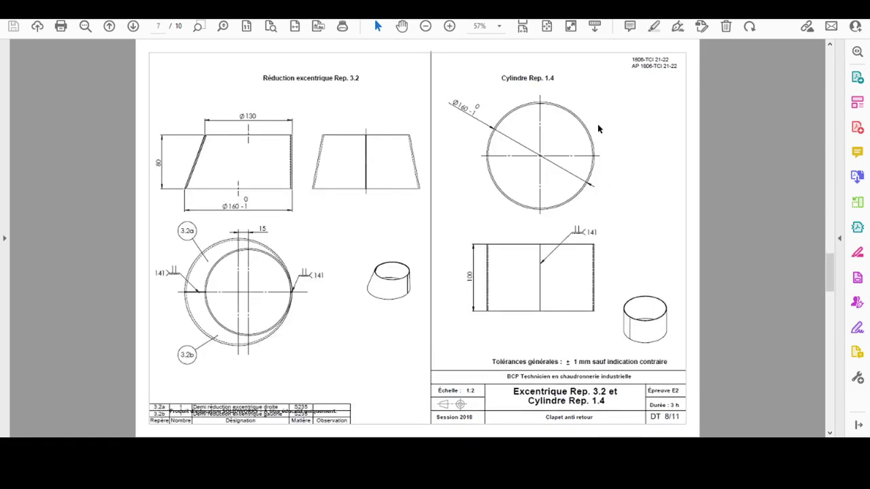
pyautogui.keyDown('ctrl'); pyautogui.scroll(1, 556, 133); pyautogui.keyUp('ctrl')
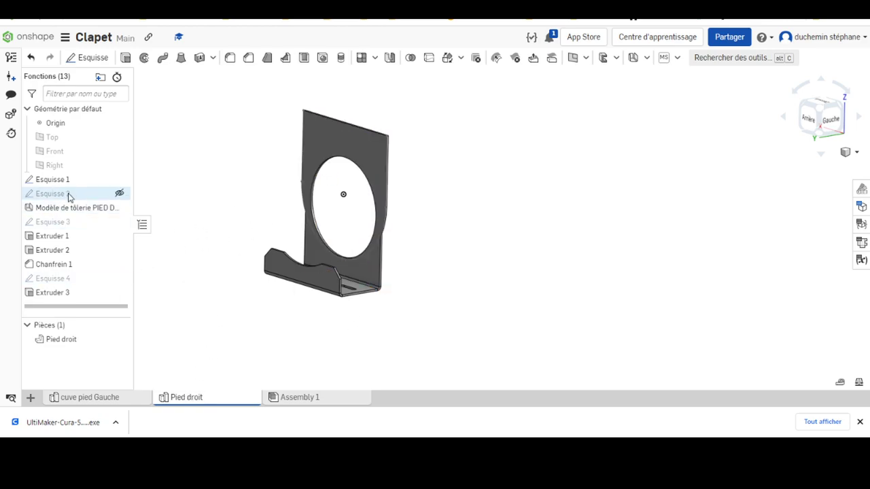
# Show the Right, Top and Front reference planes and orbit the model.
pyautogui.click(121, 163)
pyautogui.click(119, 137)
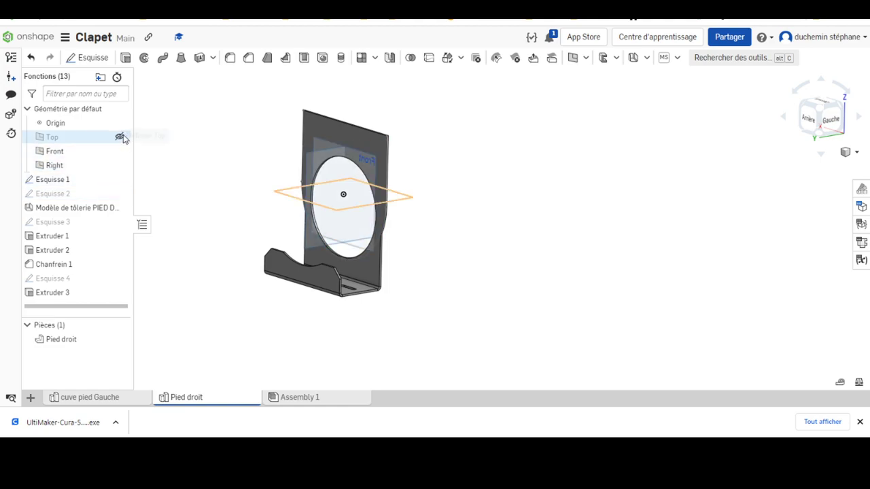
pyautogui.click(119, 151)
pyautogui.click(119, 151)
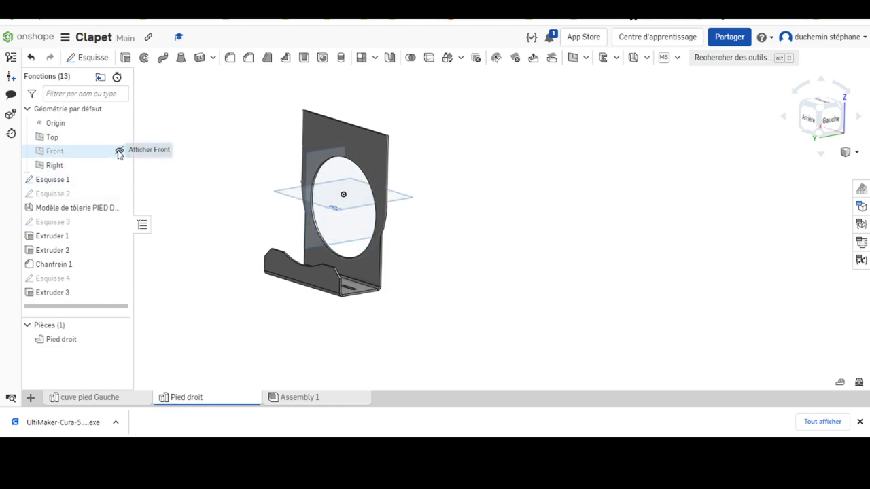
pyautogui.click(118, 151)
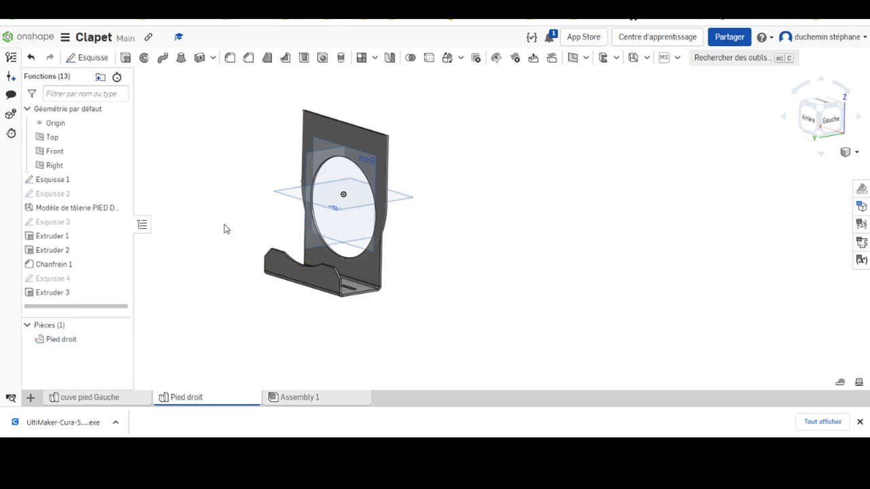
pyautogui.moveTo(223, 229)
pyautogui.mouseDown(button='right')
pyautogui.moveTo(231, 272)
pyautogui.moveTo(236, 221)
pyautogui.moveTo(244, 229)
pyautogui.moveTo(235, 231)
pyautogui.mouseUp(button='right')
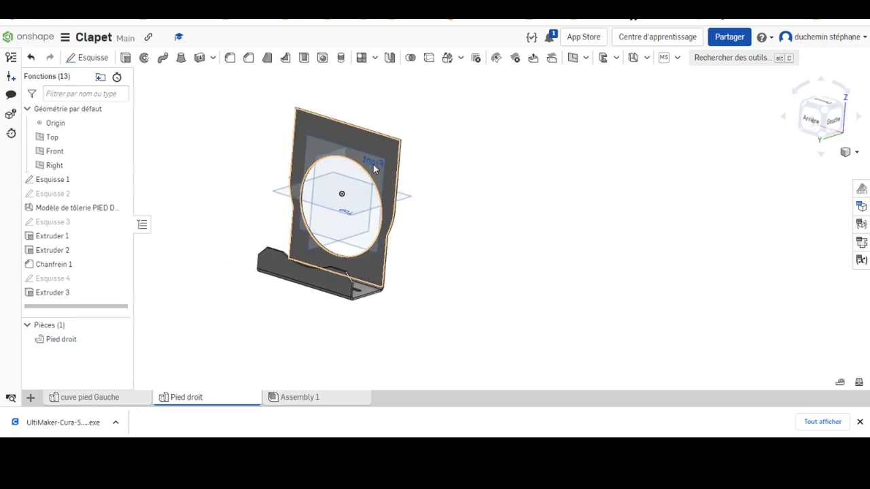
# Start a sketch on the Front plane, hide Pied droit and Esquisse 1, and view it normal.
pyautogui.click(66, 151)
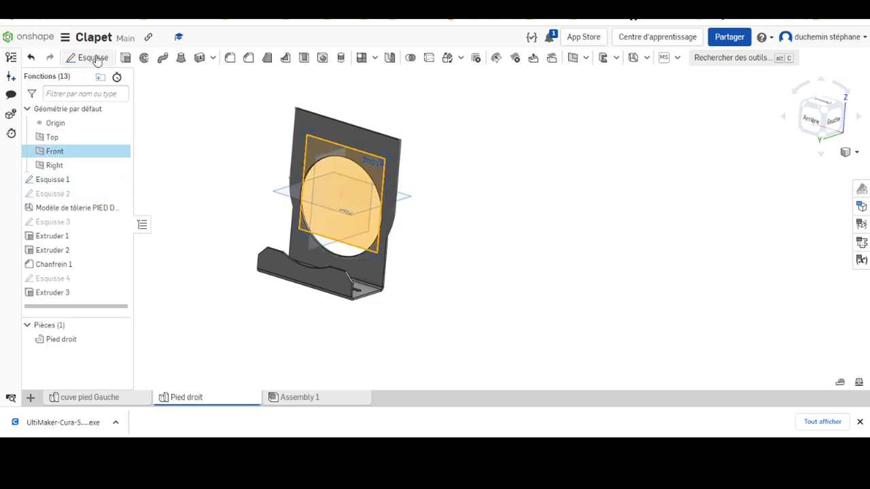
pyautogui.click(95, 59)
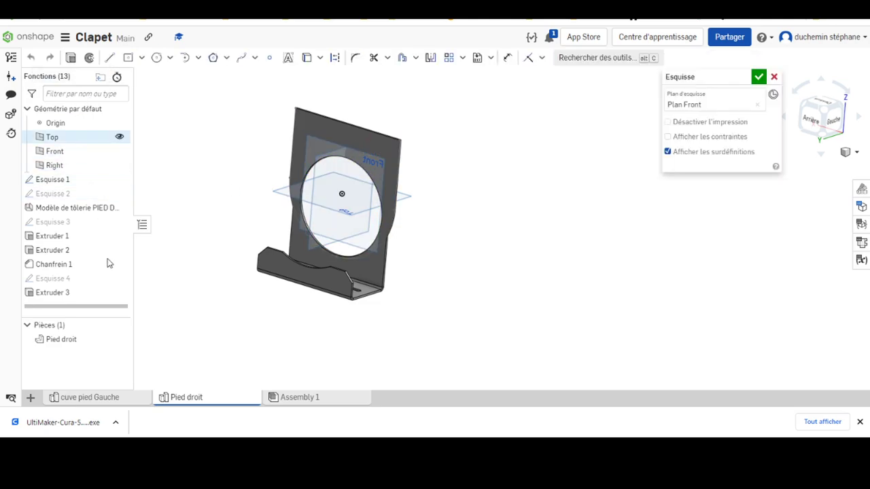
pyautogui.click(119, 339)
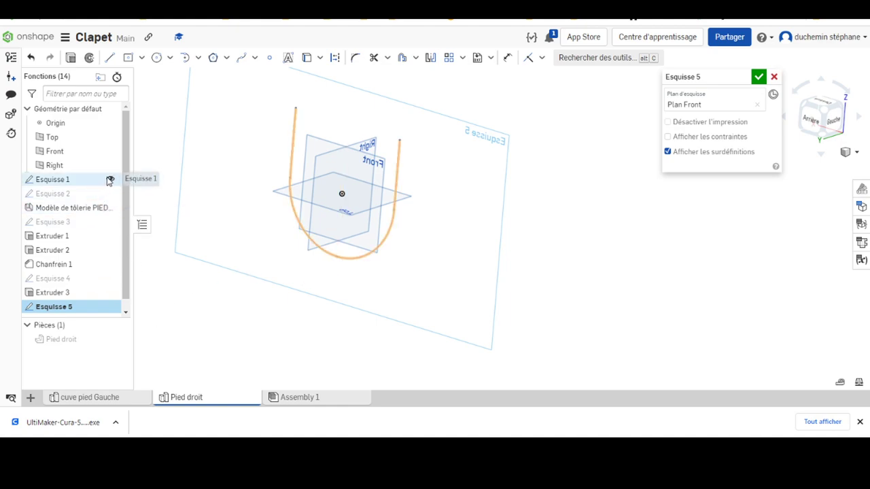
pyautogui.click(110, 180)
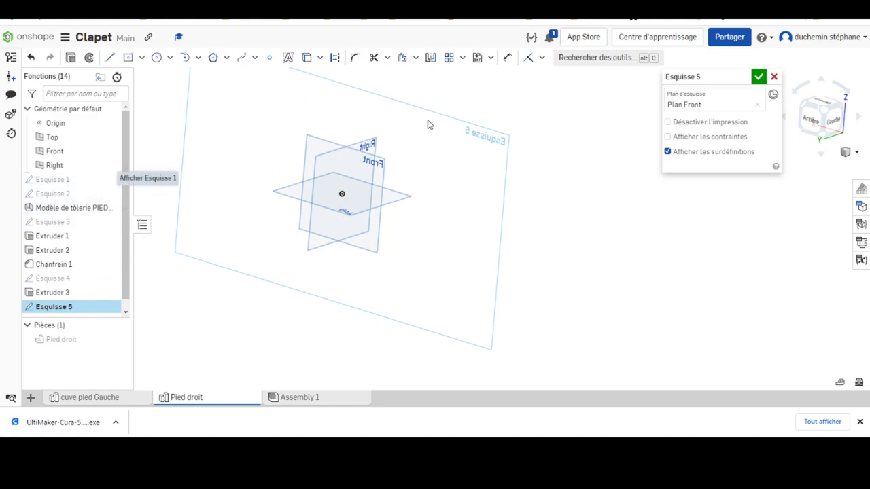
pyautogui.rightClick(454, 136)
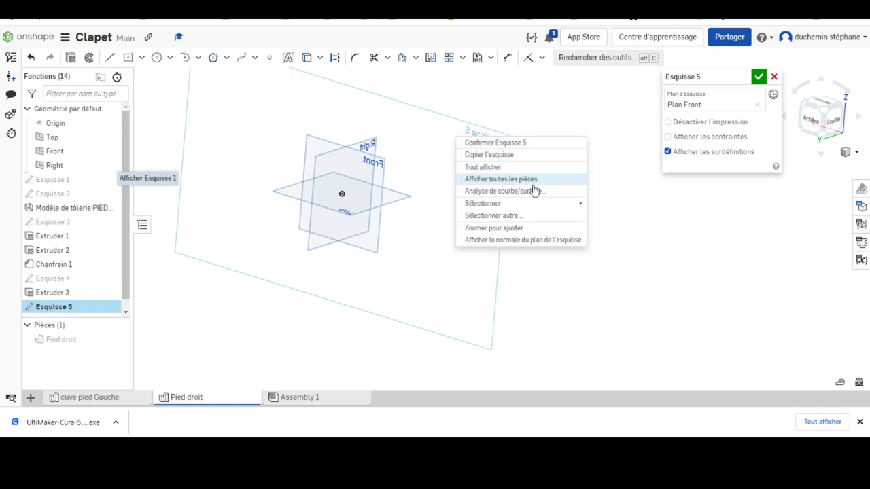
pyautogui.click(509, 242)
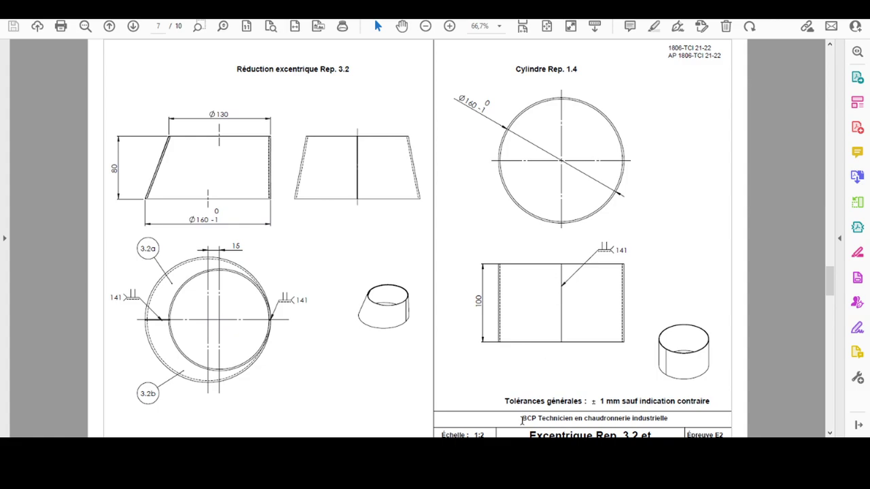
# Switch from Acrobat back to the Onshape Clapet document.
pyautogui.click(435, 397)
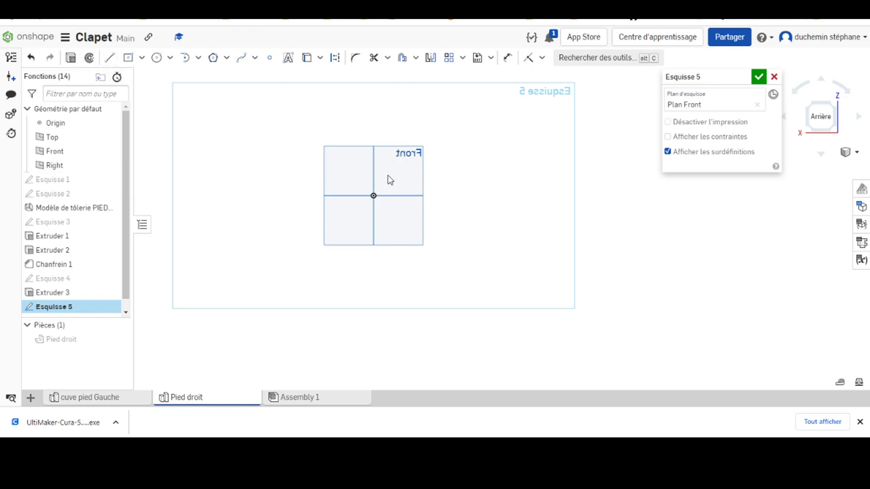
# Draw a centre-point arc from the origin with radius 89.13, leaving a small gap at the top.
pyautogui.click(199, 60)
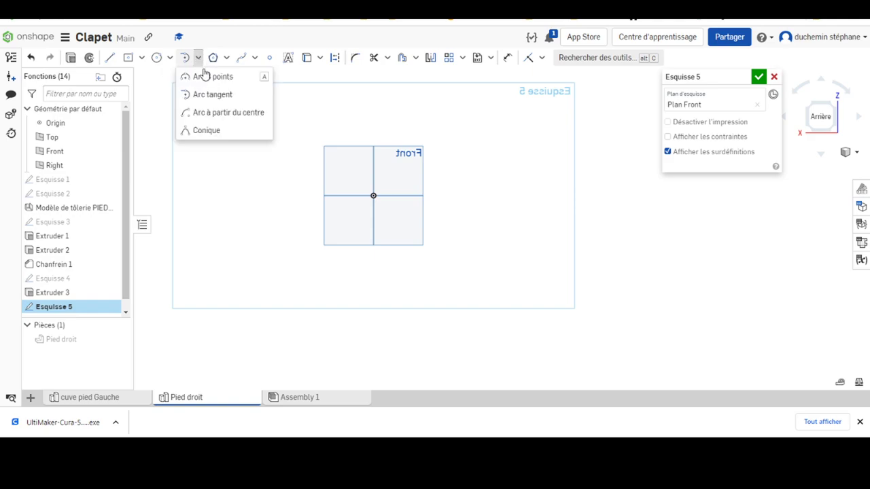
pyautogui.click(204, 112)
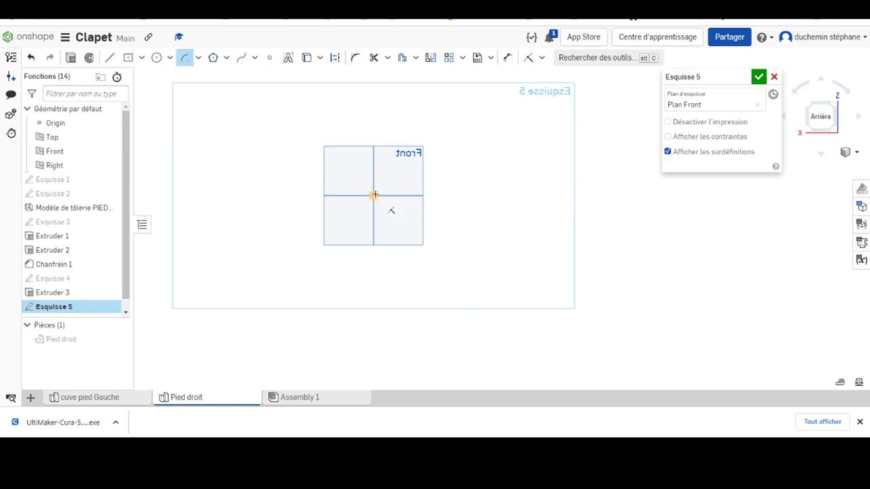
pyautogui.click(374, 195)
pyautogui.scroll(-4, 376, 149)
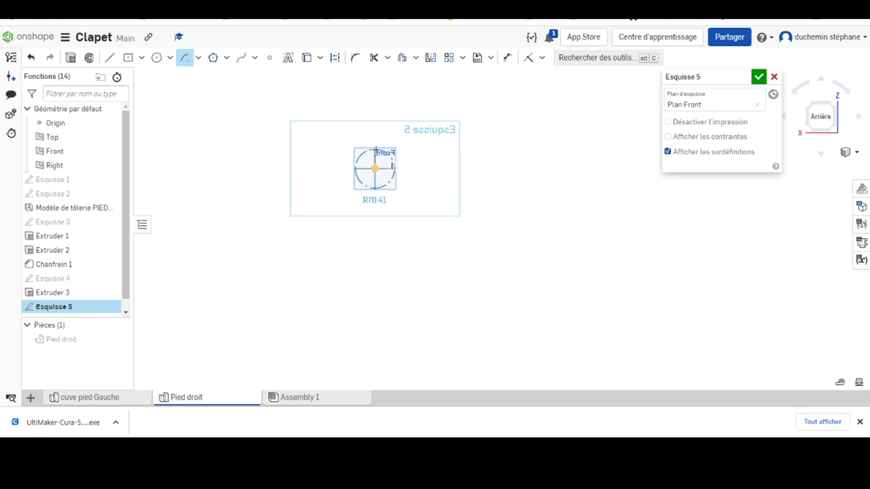
pyautogui.scroll(2, 375, 149)
pyautogui.scroll(2, 377, 144)
pyautogui.scroll(1, 378, 140)
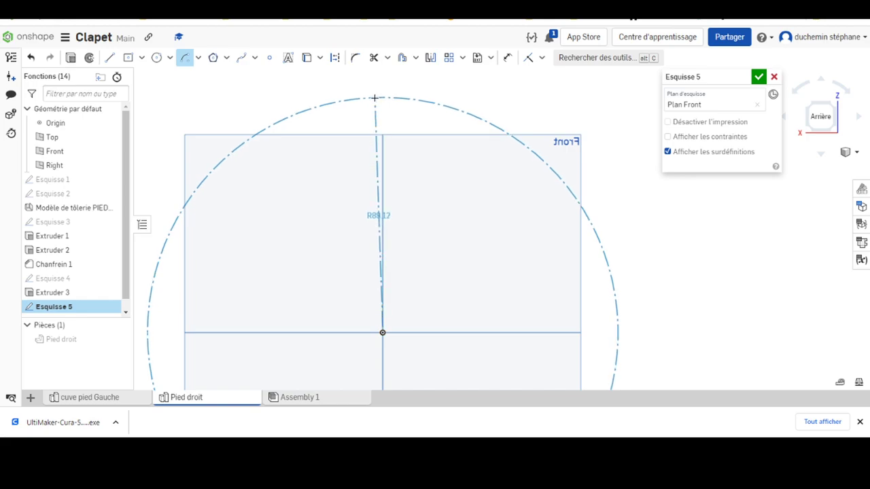
pyautogui.click(382, 99)
pyautogui.scroll(-3, 250, 214)
pyautogui.scroll(-1, 252, 261)
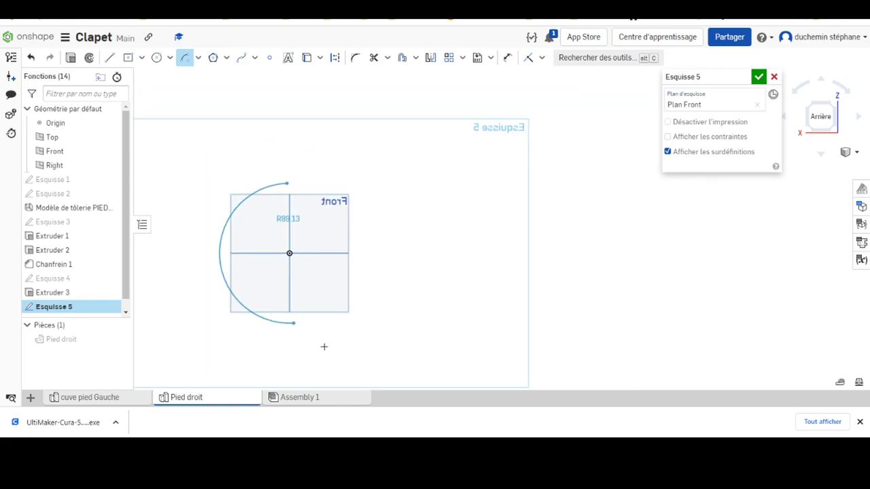
pyautogui.click(297, 163)
pyautogui.scroll(-3, 285, 239)
pyautogui.scroll(5, 286, 224)
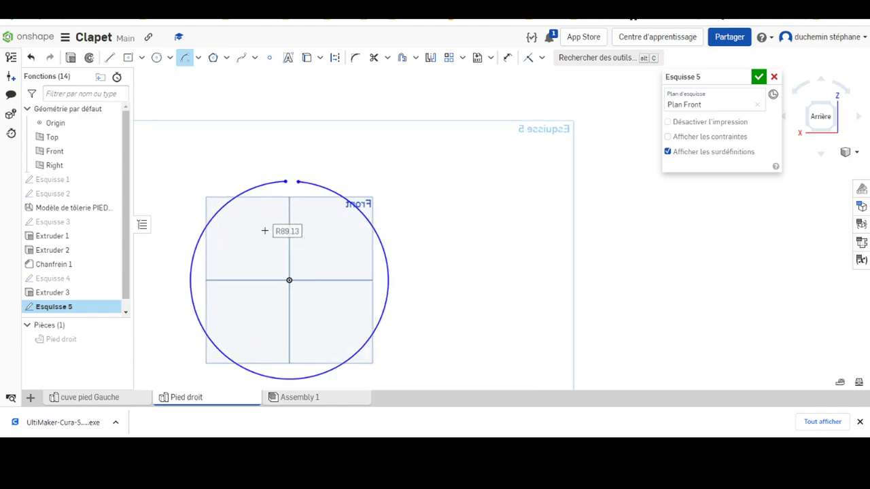
pyautogui.scroll(3, 265, 233)
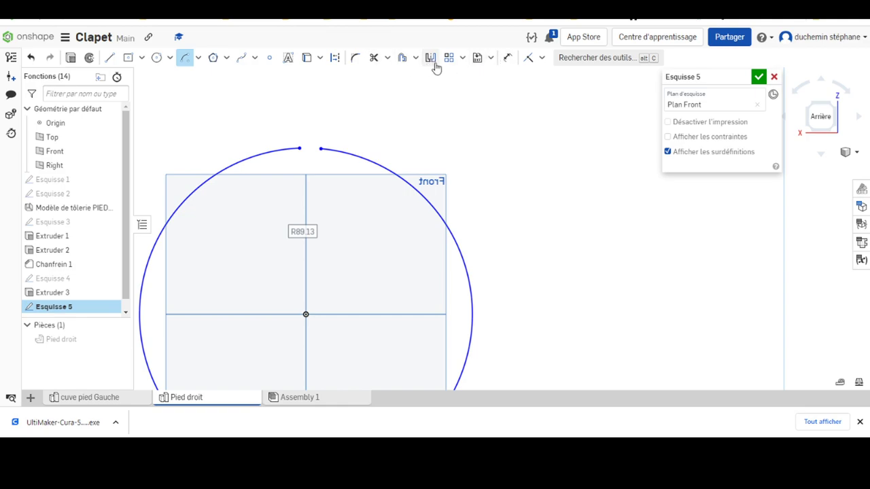
# Try a symmetric constraint on the arc ends, cancel it, and drag the left endpoint instead.
pyautogui.click(541, 58)
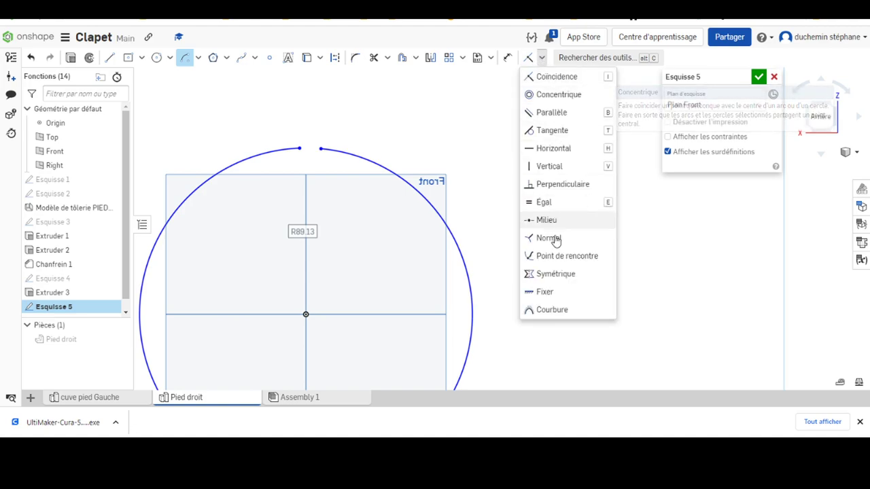
pyautogui.click(548, 275)
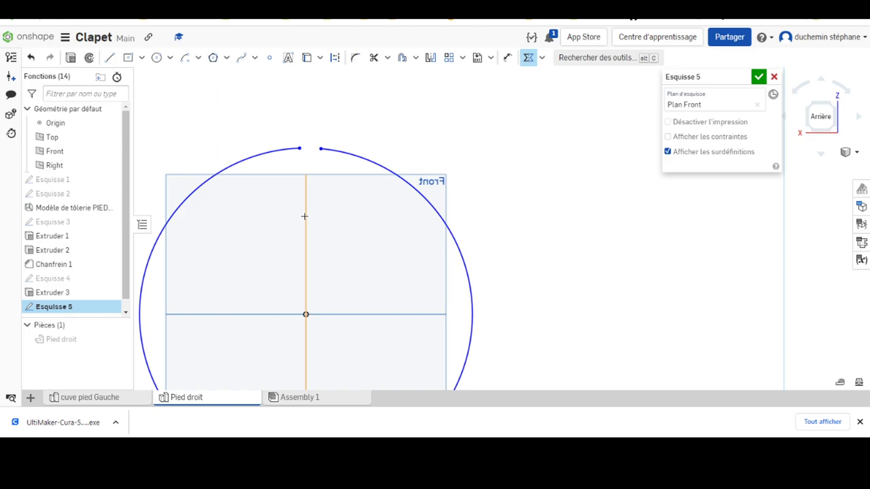
pyautogui.click(305, 216)
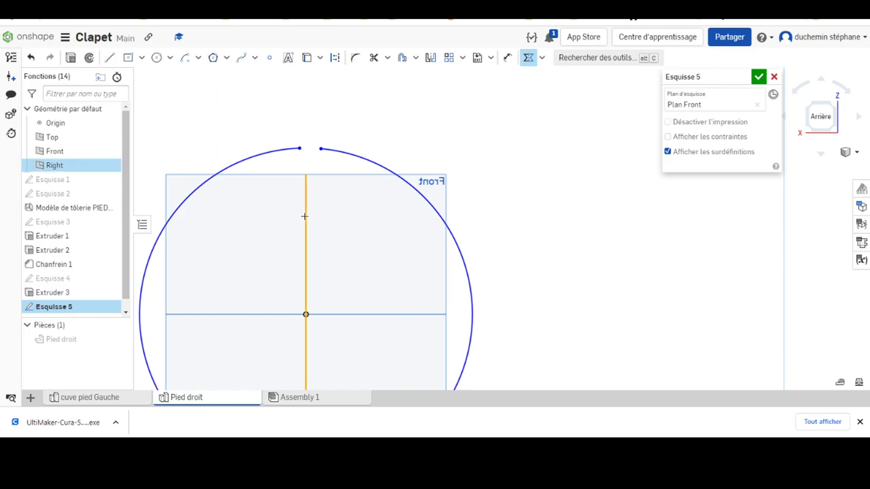
pyautogui.click(300, 149)
pyautogui.press('Escape')
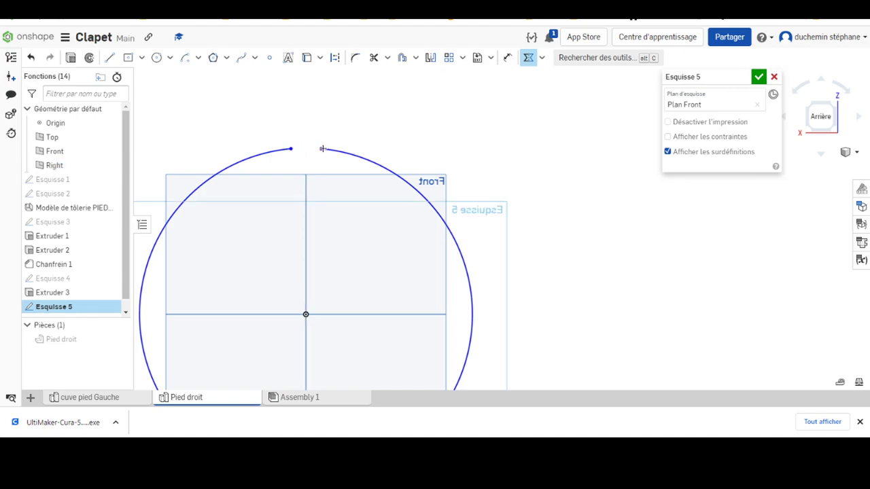
pyautogui.click(528, 58)
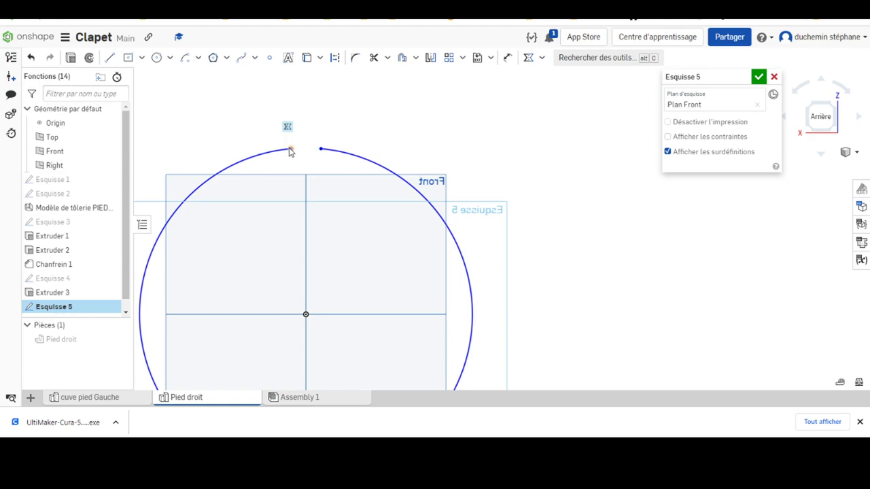
pyautogui.moveTo(290, 151)
pyautogui.mouseDown()
pyautogui.moveTo(193, 186)
pyautogui.moveTo(179, 231)
pyautogui.moveTo(237, 136)
pyautogui.moveTo(294, 135)
pyautogui.mouseUp()
# Dimension the gap between the two arc endpoints to 1 mm.
pyautogui.click(508, 57)
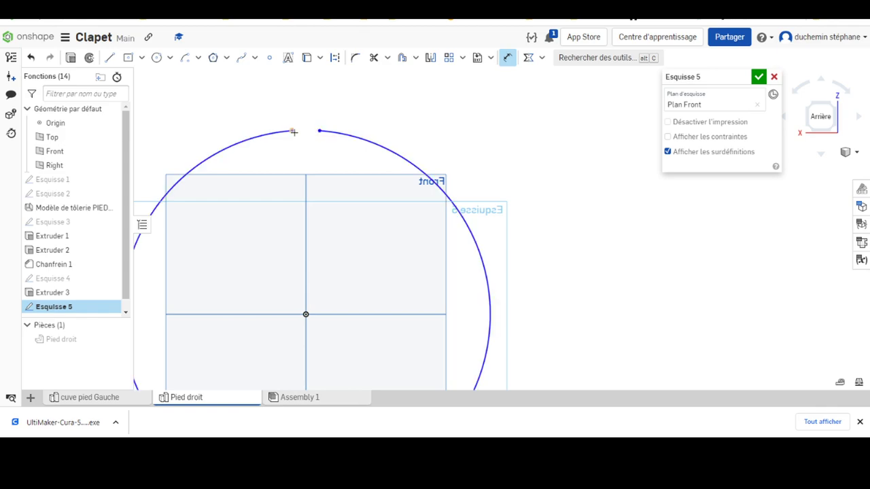
pyautogui.click(293, 131)
pyautogui.click(323, 104)
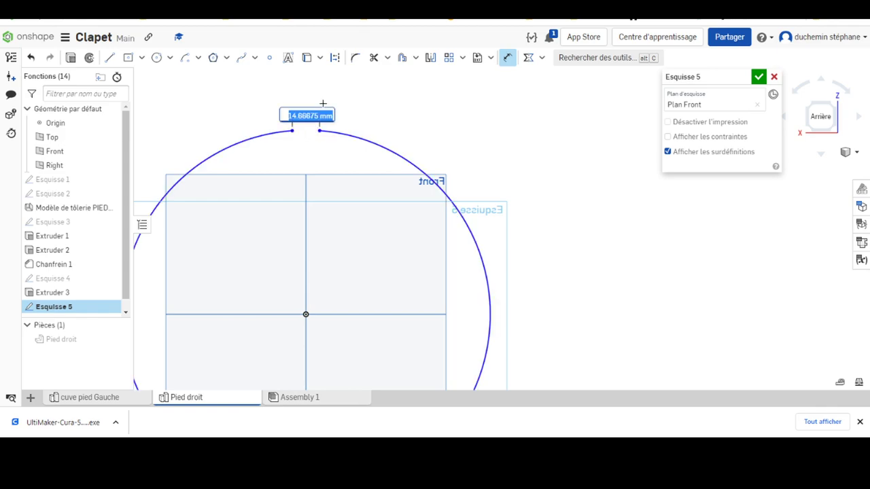
pyautogui.write('1')
pyautogui.press('Return')
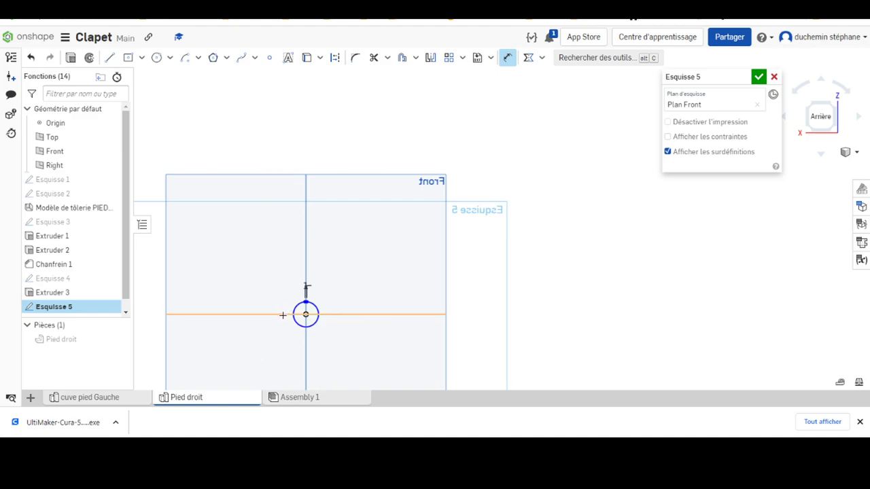
pyautogui.scroll(-2, 284, 327)
pyautogui.scroll(5, 292, 306)
pyautogui.scroll(2, 322, 241)
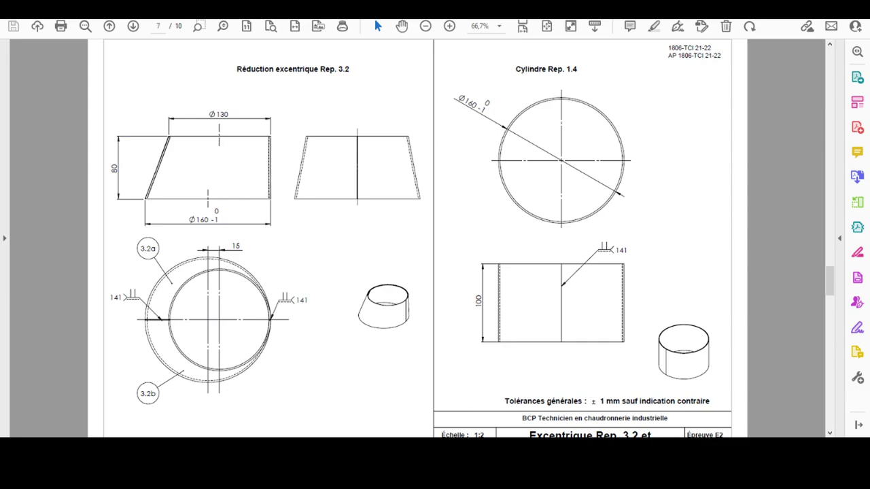
pyautogui.click(442, 435)
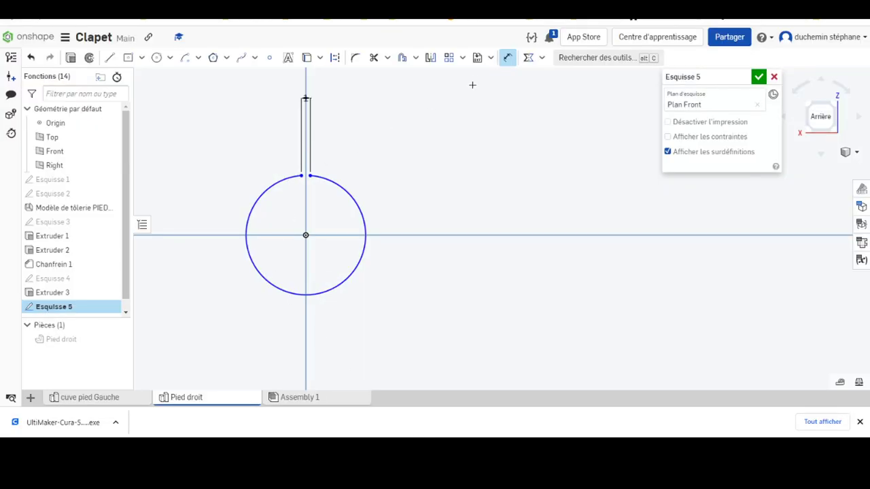
# Dimension the arc radius to 80 mm, fit the view, and close Esquisse 5.
pyautogui.click(263, 186)
pyautogui.click(211, 146)
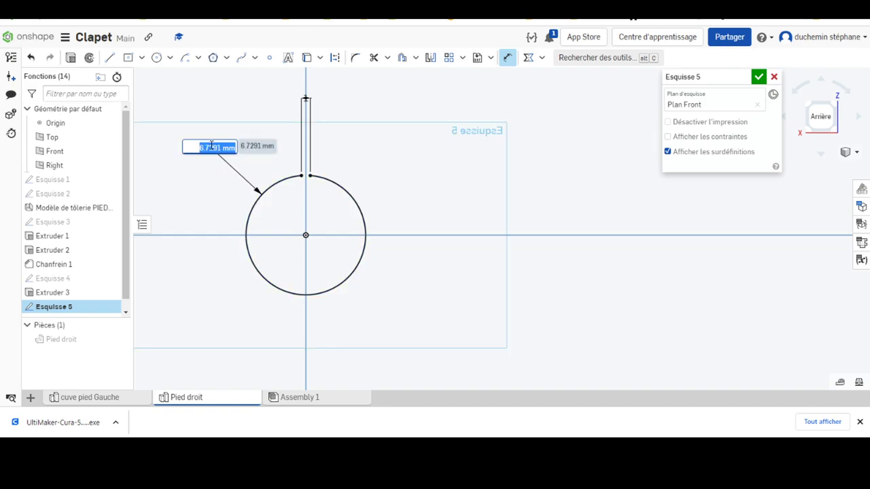
pyautogui.write('80')
pyautogui.press('Return')
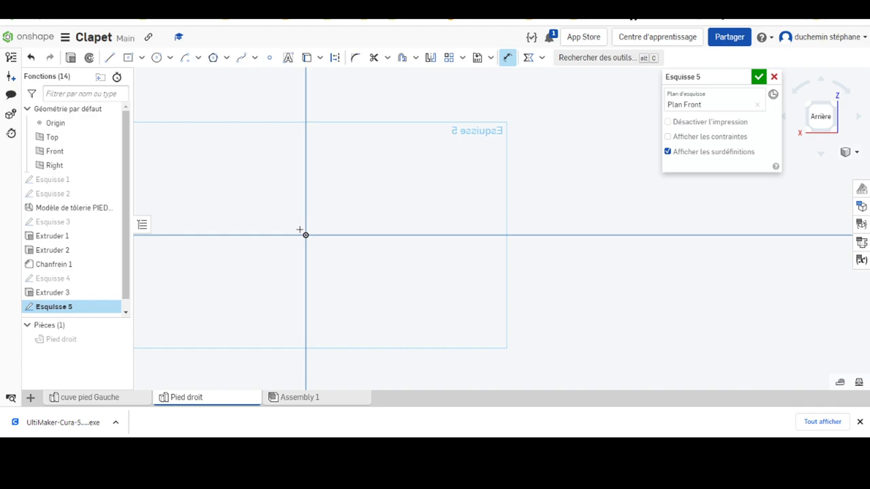
pyautogui.scroll(-3, 300, 230)
pyautogui.scroll(5, 301, 231)
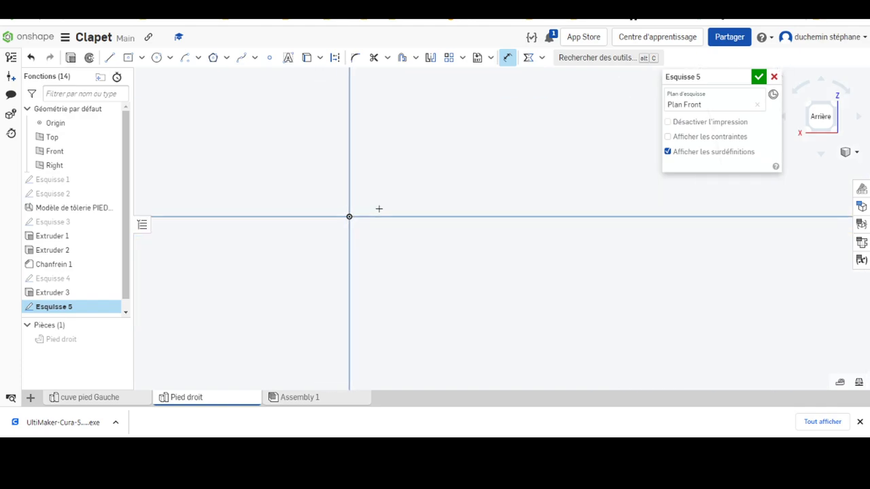
pyautogui.press('f')
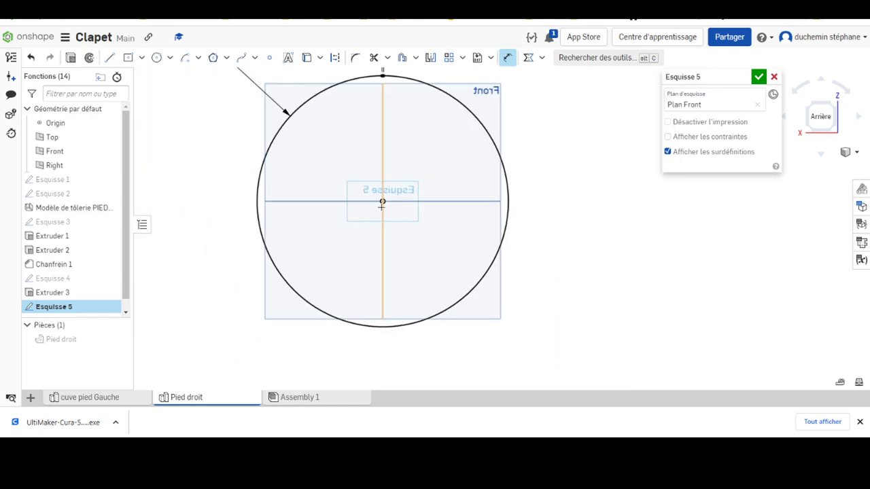
pyautogui.scroll(-4, 334, 149)
pyautogui.moveTo(346, 155); pyautogui.dragTo(350, 216, button='middle')
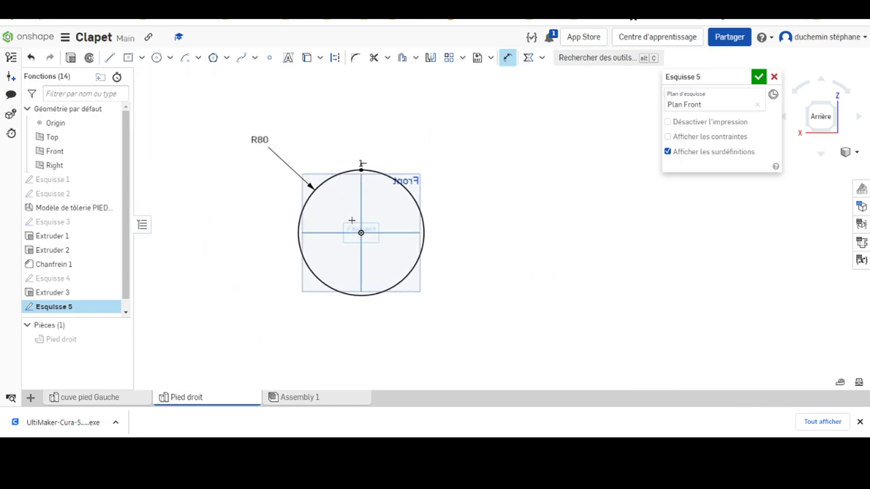
pyautogui.scroll(3, 340, 233)
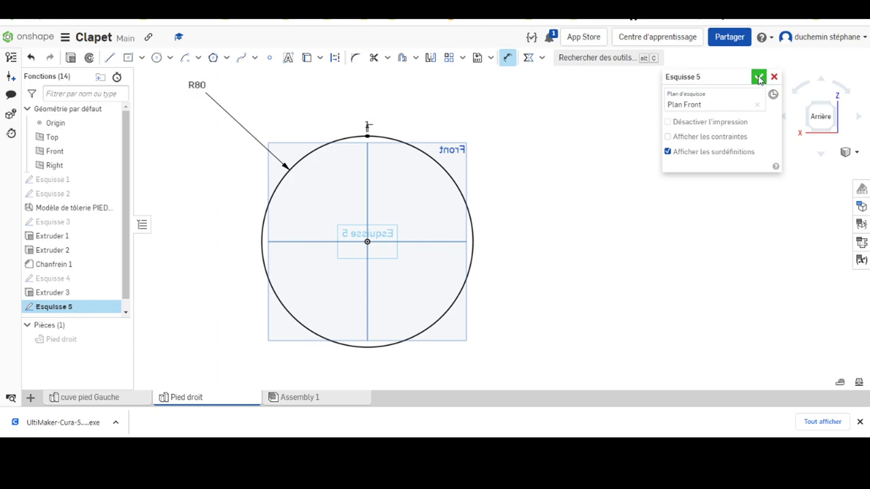
pyautogui.click(759, 77)
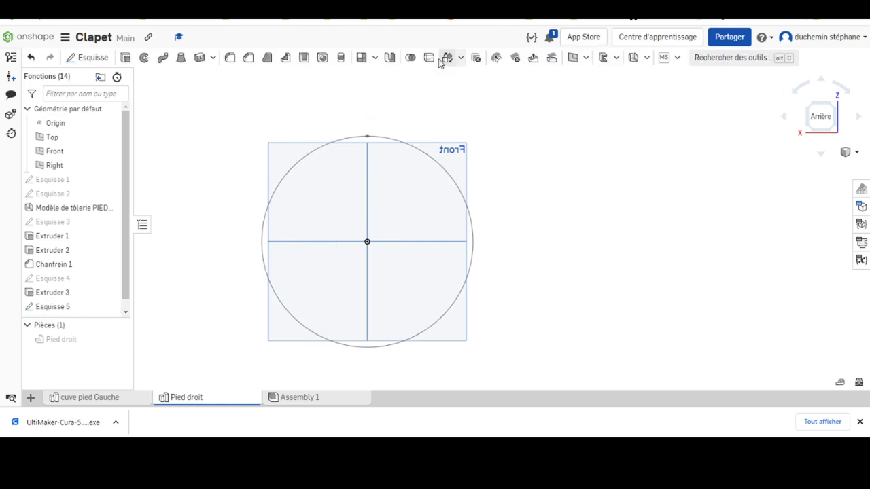
# Create a sheet-metal model, changing its thickness from 3 mm to 2 mm, using extrude mode.
pyautogui.click(633, 58)
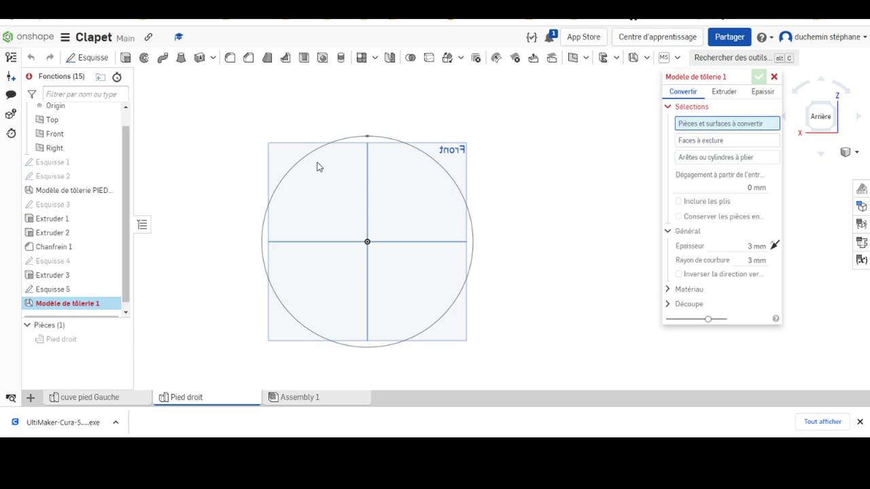
pyautogui.click(763, 245)
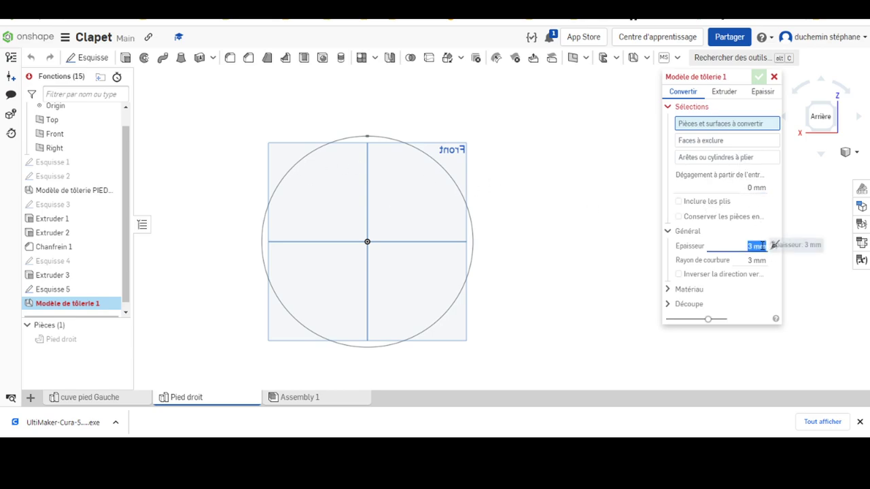
pyautogui.press('BackSpace')
pyautogui.write('2')
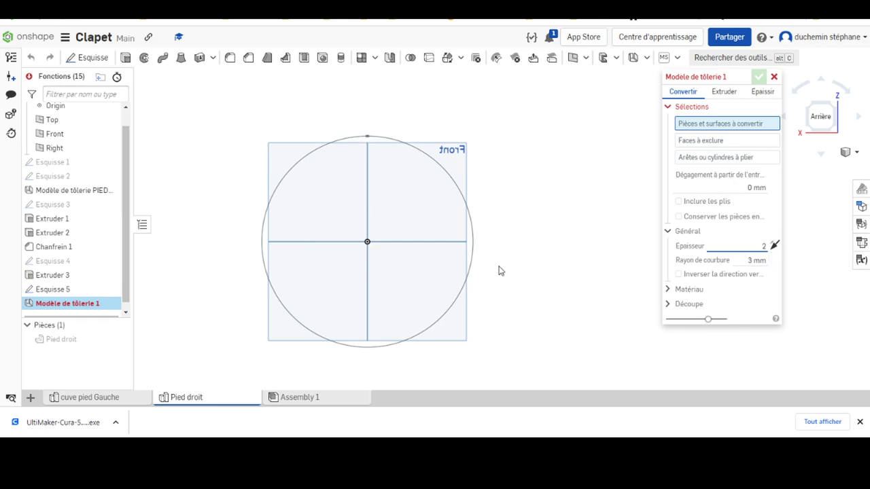
pyautogui.click(699, 127)
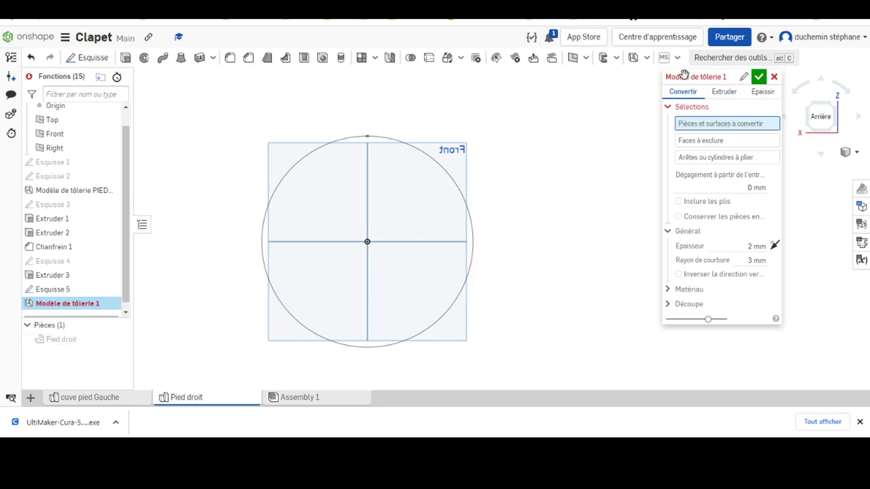
pyautogui.click(724, 94)
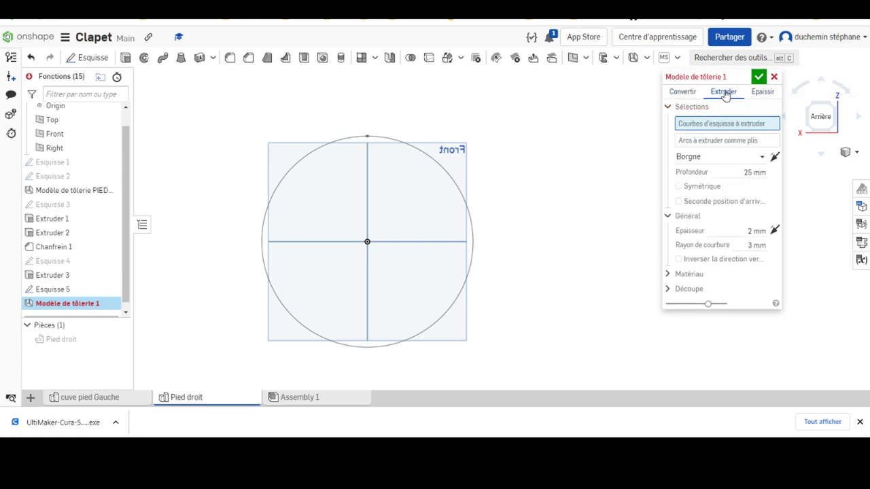
# Use the Esquisse 5 arc as the extrude curve, flip the direction, and view it isometrically.
pyautogui.click(428, 159)
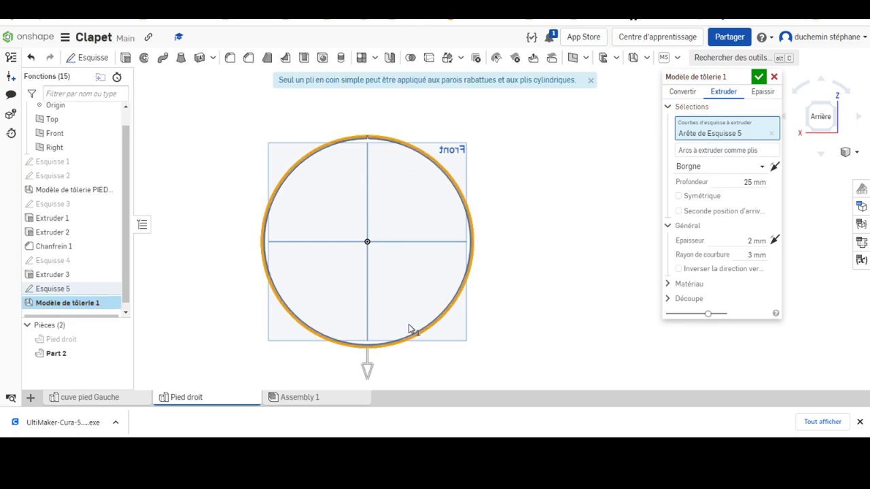
pyautogui.click(367, 369)
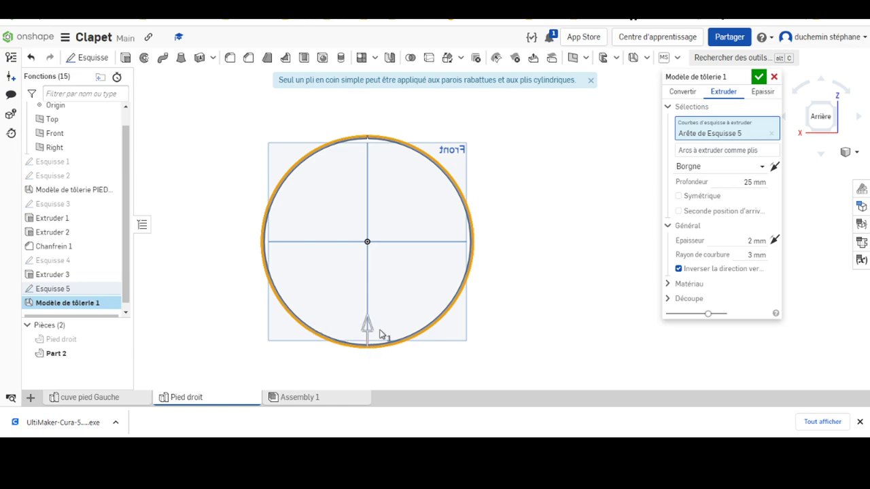
pyautogui.scroll(5, 351, 338)
pyautogui.scroll(-3, 374, 338)
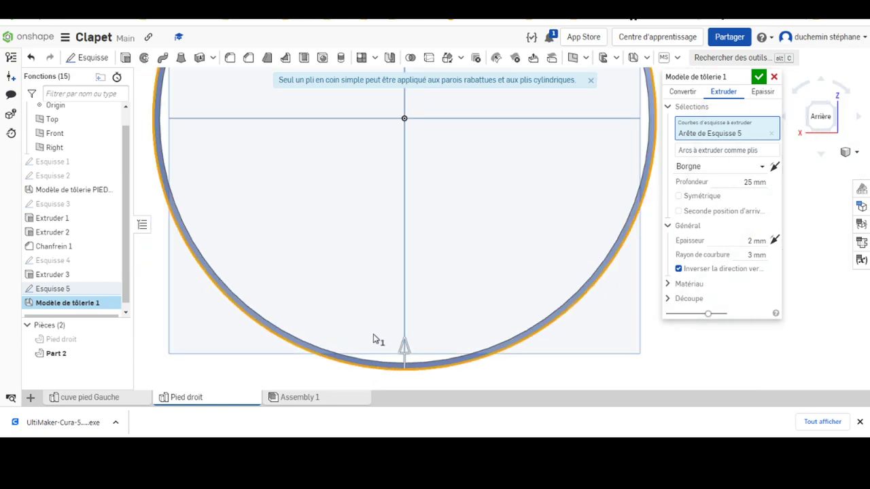
pyautogui.scroll(-1, 398, 322)
pyautogui.scroll(-3, 398, 324)
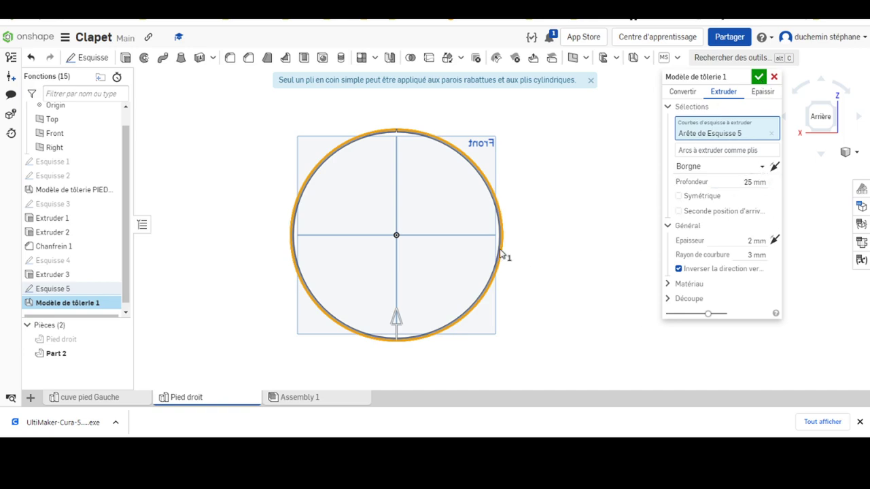
pyautogui.hotkey('shift', '7')
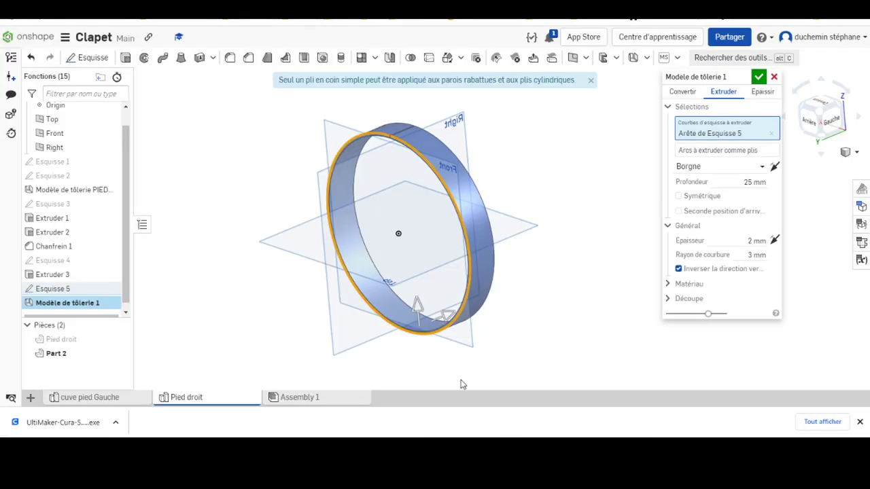
# Set the depth to 100 mm, check the fit against Pied droit, and confirm the feature.
pyautogui.click(749, 181)
pyautogui.write('100')
pyautogui.click(119, 339)
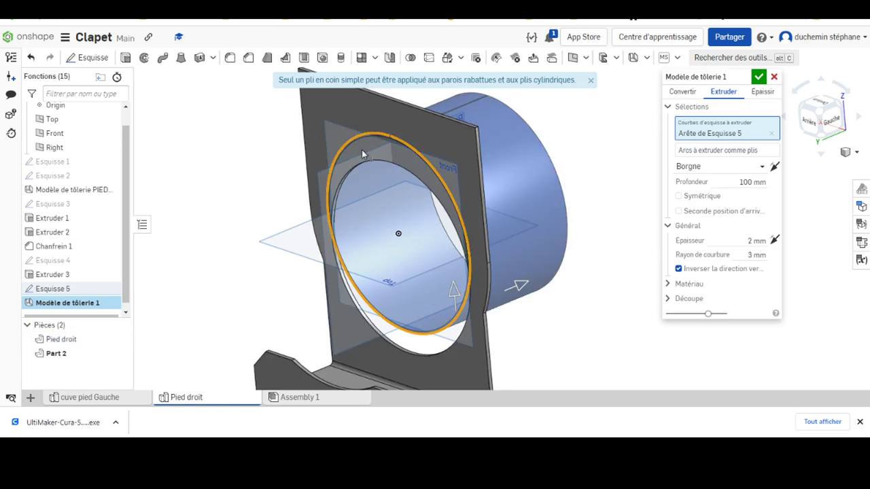
pyautogui.moveTo(577, 140)
pyautogui.mouseDown(button='right')
pyautogui.moveTo(471, 155)
pyautogui.moveTo(609, 119)
pyautogui.moveTo(587, 114)
pyautogui.moveTo(571, 146)
pyautogui.mouseUp(button='right')
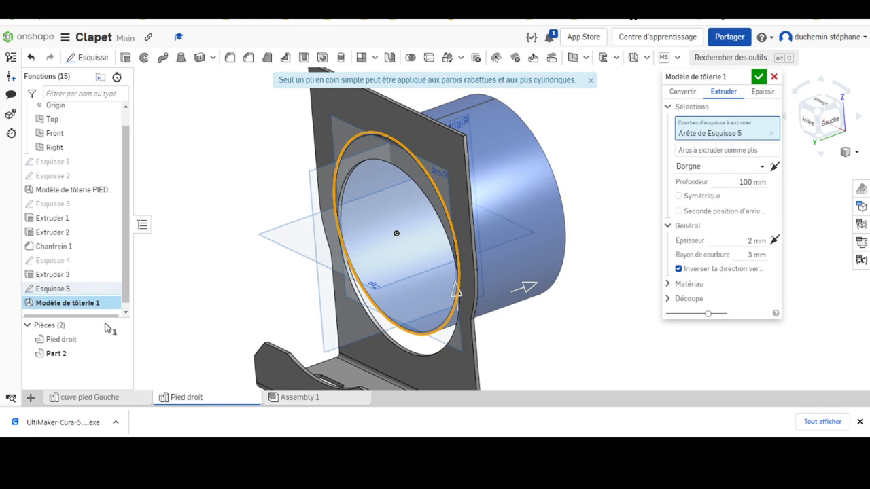
pyautogui.click(119, 339)
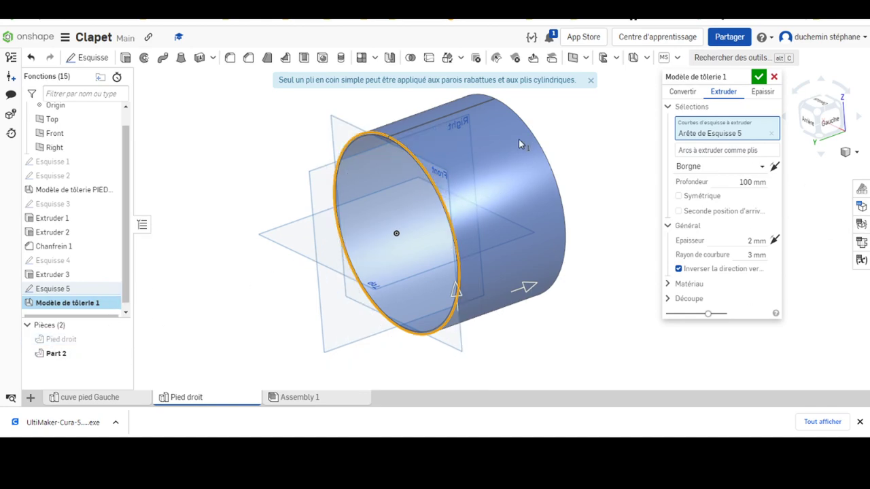
pyautogui.click(759, 79)
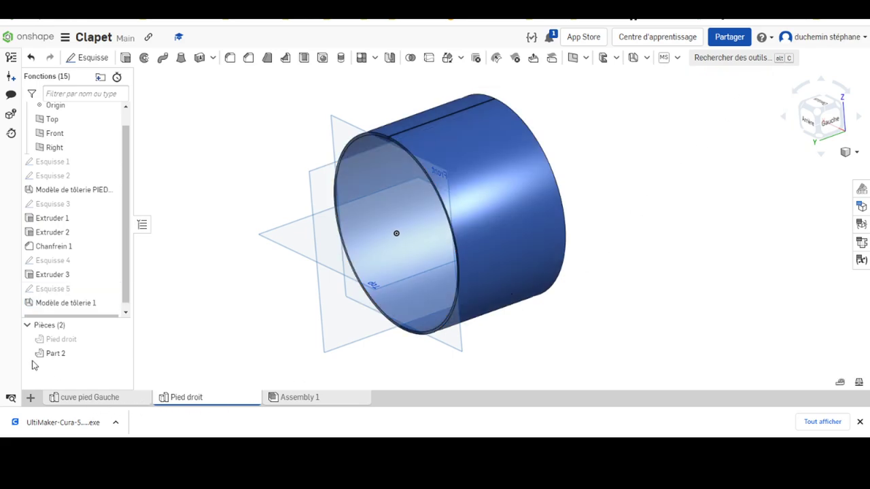
# Rename the sheet-metal part Part 2 to 'Cylindre' in the Pièces list.
pyautogui.rightClick(54, 355)
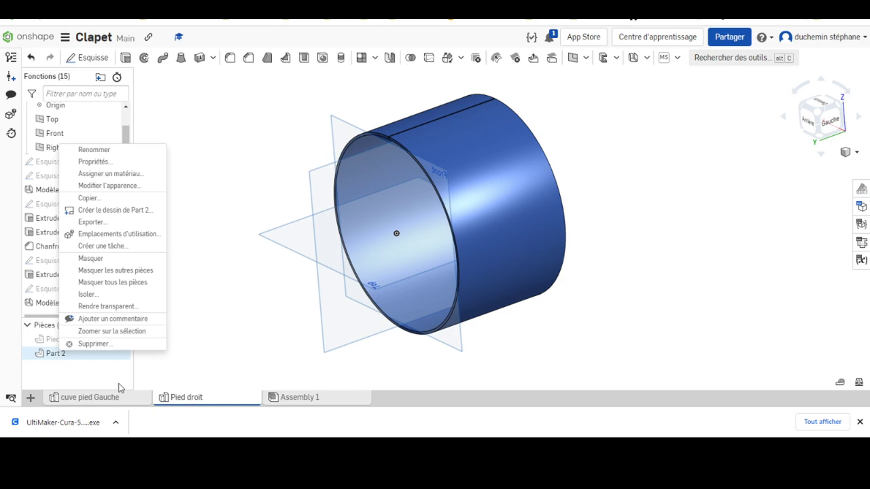
pyautogui.click(96, 152)
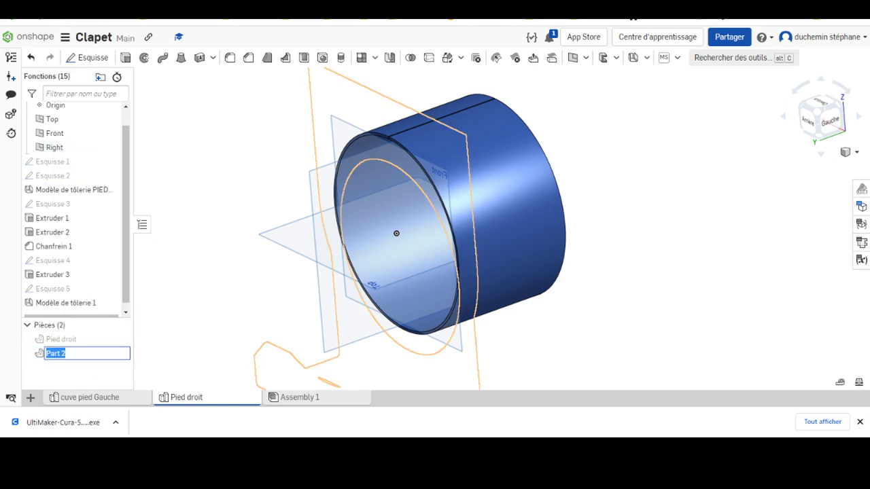
pyautogui.write('Cylindre')
pyautogui.press('Return')
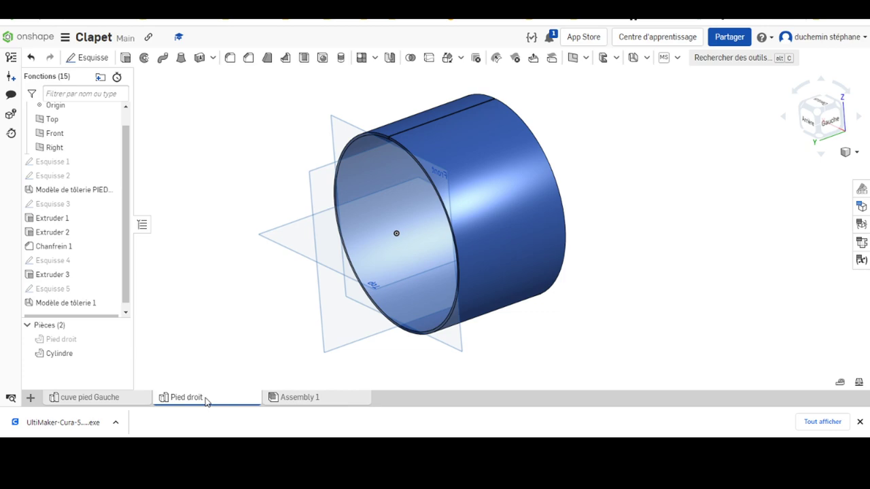
# Rename the Pied droit part studio tab to 'Pied droit - Cylindre'.
pyautogui.rightClick(208, 399)
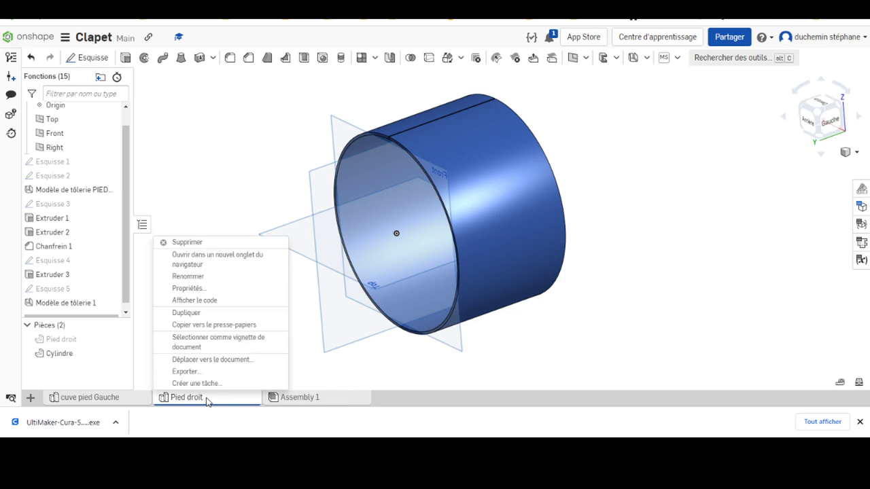
pyautogui.click(196, 278)
pyautogui.write('- Cylindre')
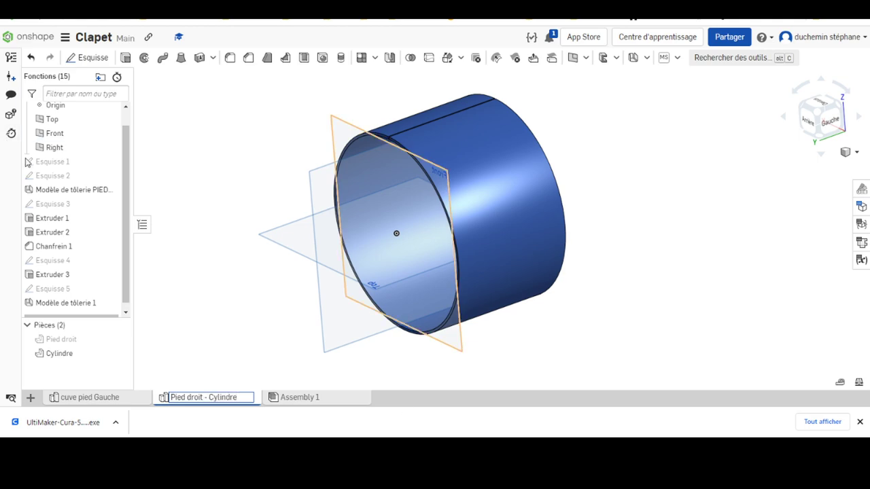
pyautogui.click(192, 135)
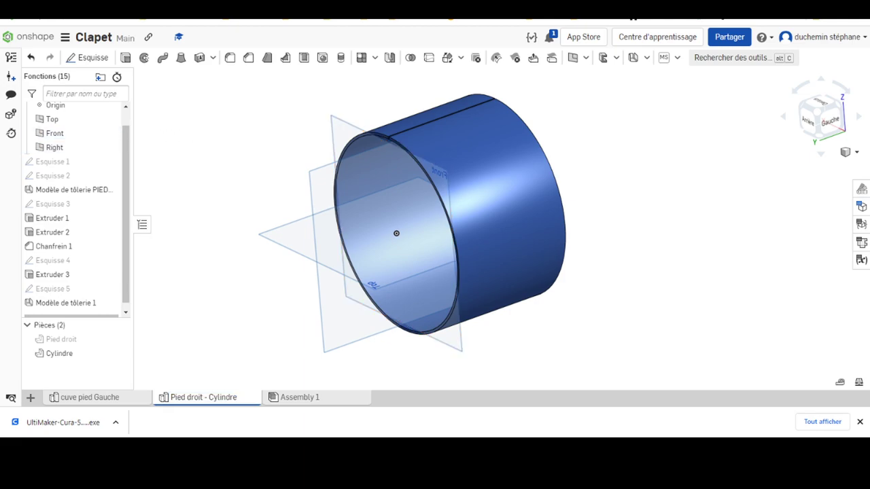
# Try renaming the Modèle de tôlerie 1 feature, then abandon the attempt and clear the selection.
pyautogui.rightClick(88, 303)
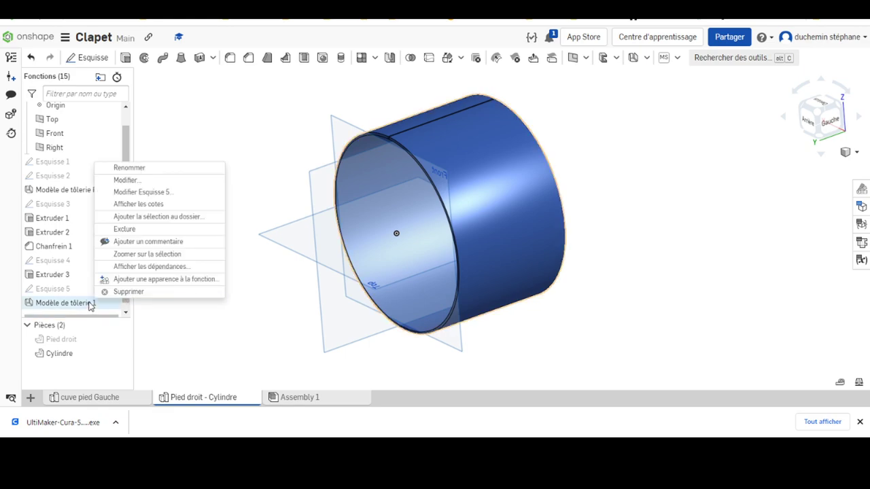
pyautogui.click(131, 168)
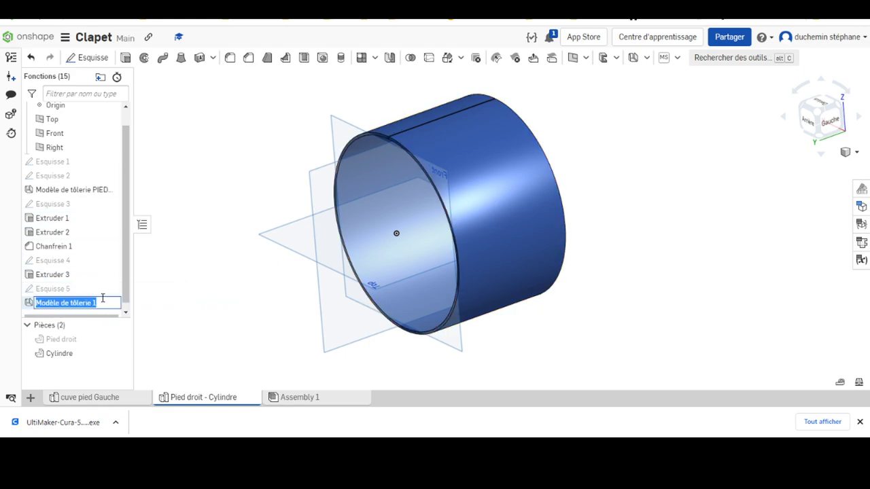
pyautogui.press('Return')
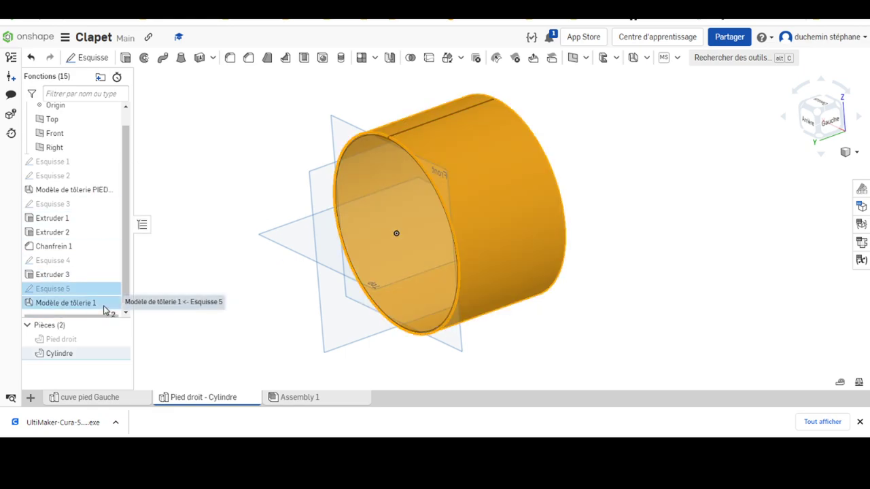
pyautogui.rightClick(103, 306)
pyautogui.click(166, 279)
pyautogui.click(167, 268)
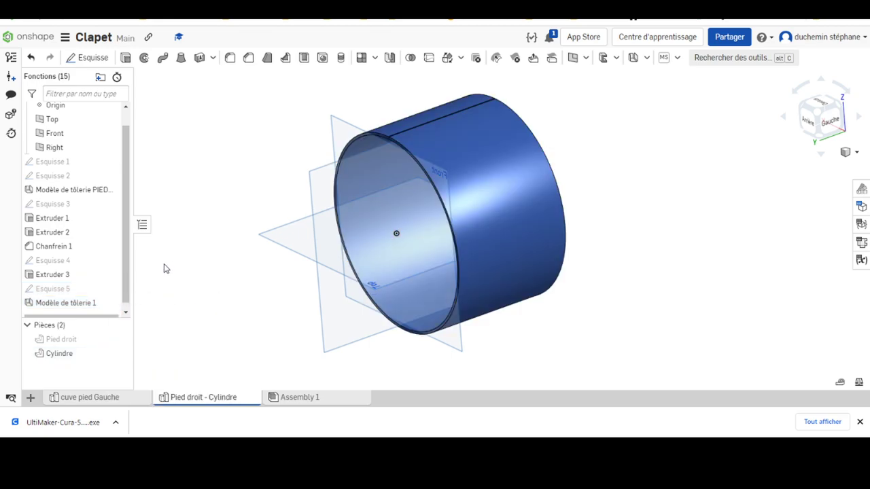
# Rename the sheet-metal feature to 'Modèle de tôlerie CYLINDRE' and deselect the cylinder.
pyautogui.rightClick(103, 305)
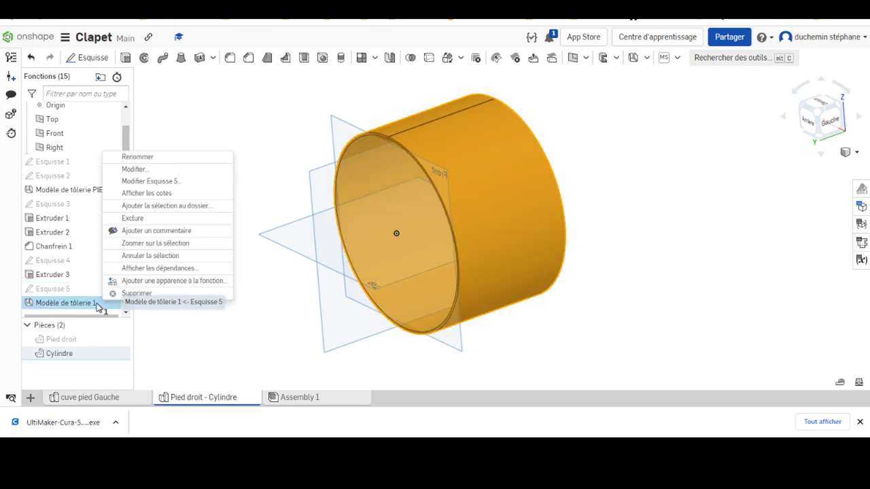
pyautogui.click(137, 157)
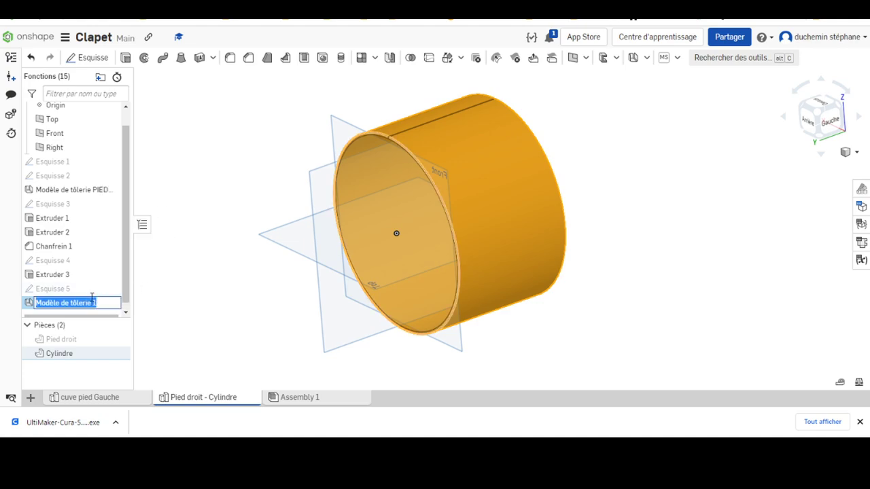
pyautogui.click(96, 303)
pyautogui.write('CYLIND')
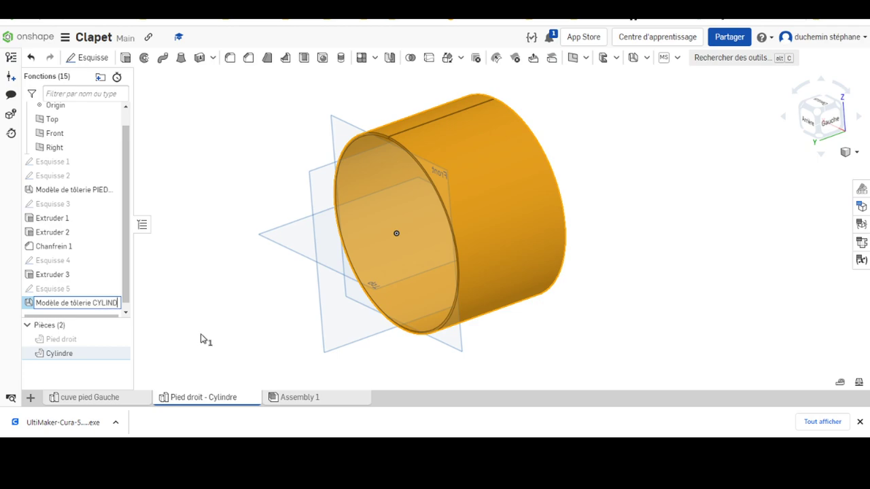
pyautogui.write('RE')
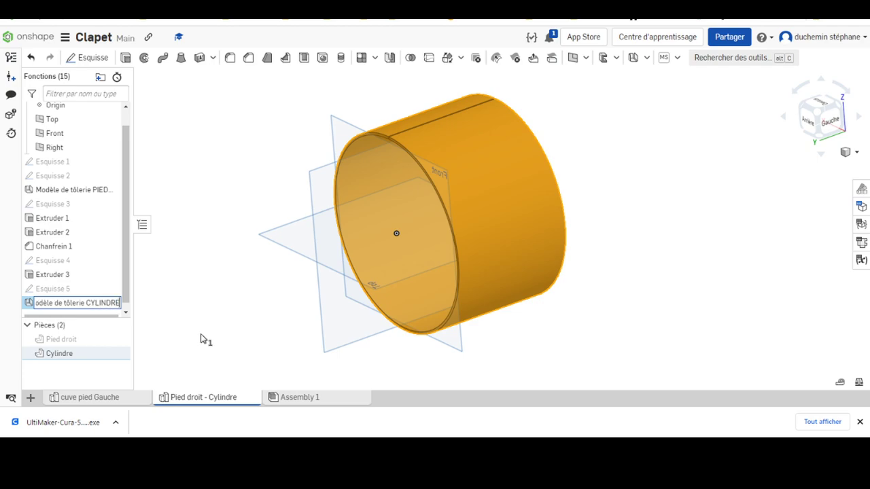
pyautogui.press('Return')
pyautogui.scroll(1, 68, 239)
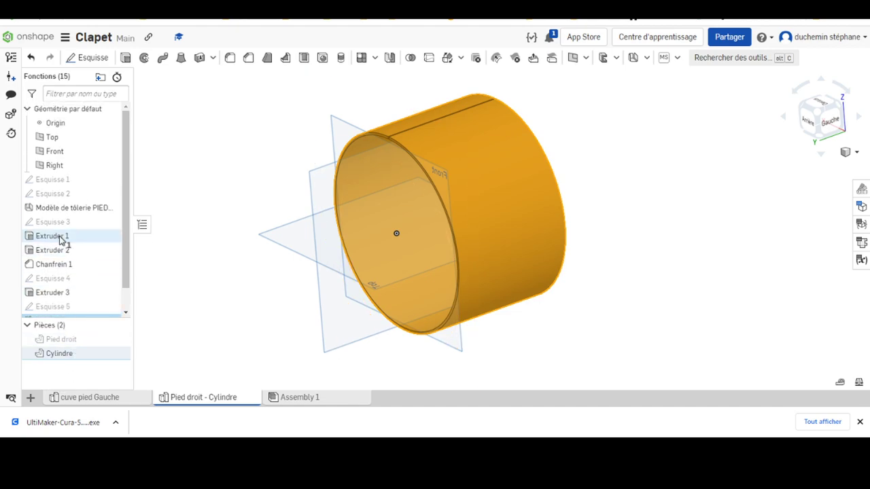
pyautogui.scroll(-3, 197, 240)
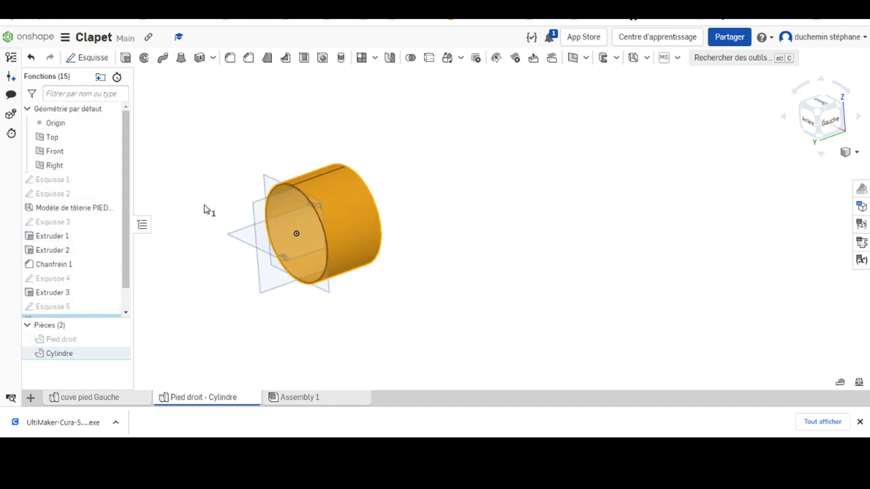
pyautogui.click(575, 179)
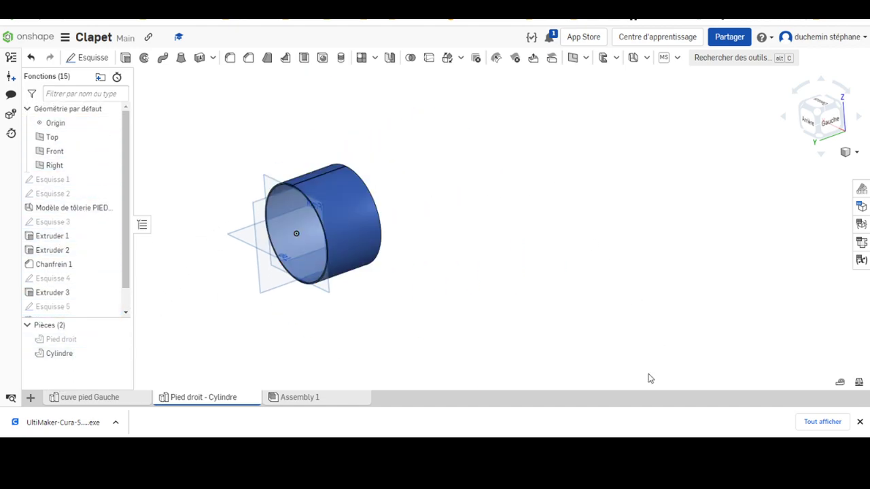